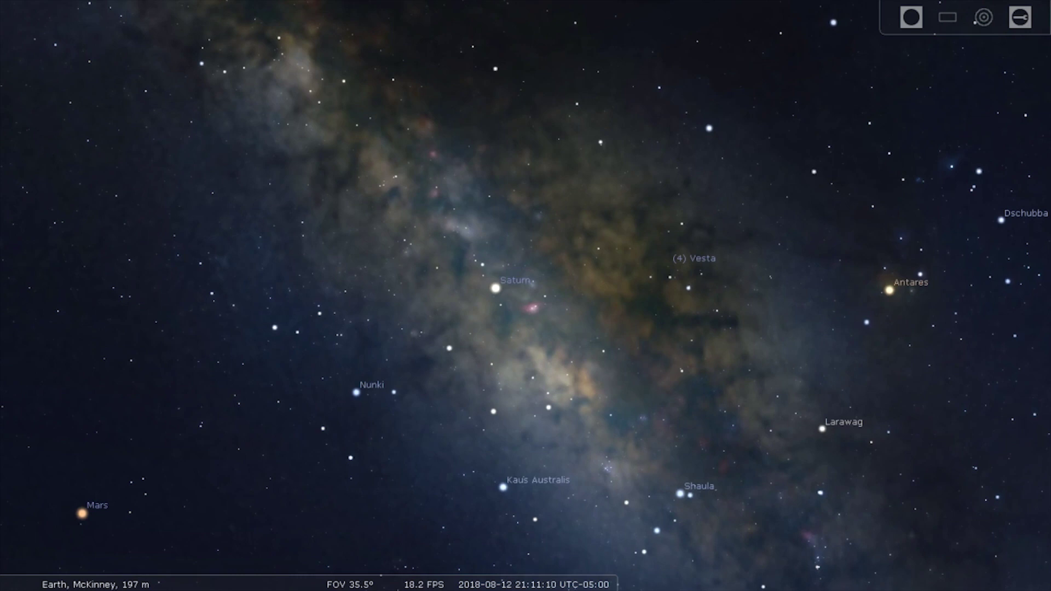
Step: Zoom in on the pink Lagoon Nebula beside Saturn, then back out to a ~33° Sagittarius view
scroll(525, 295, up, 5)
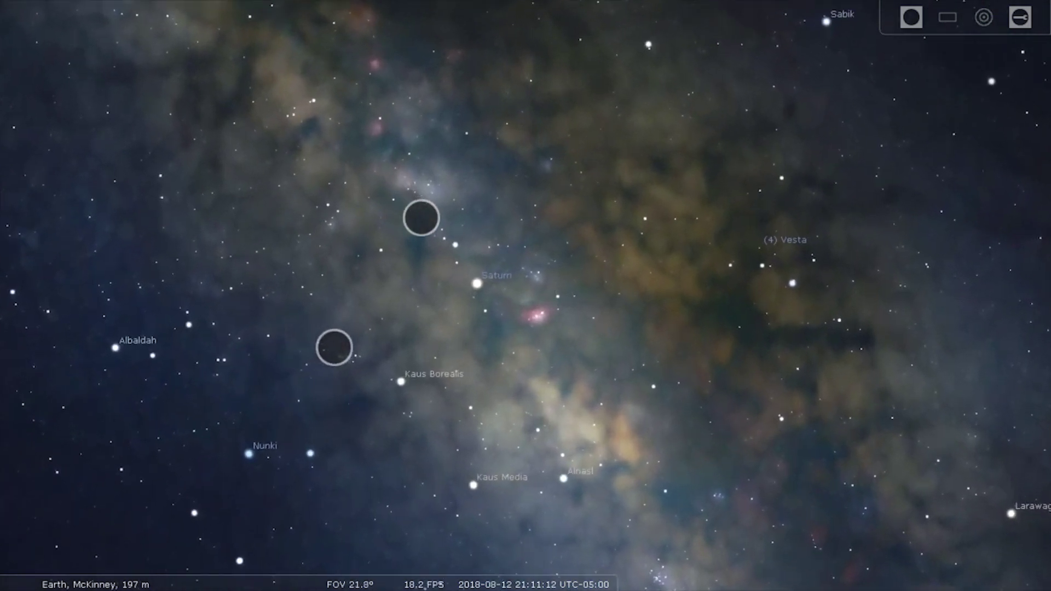
scroll(377, 282, up, 3)
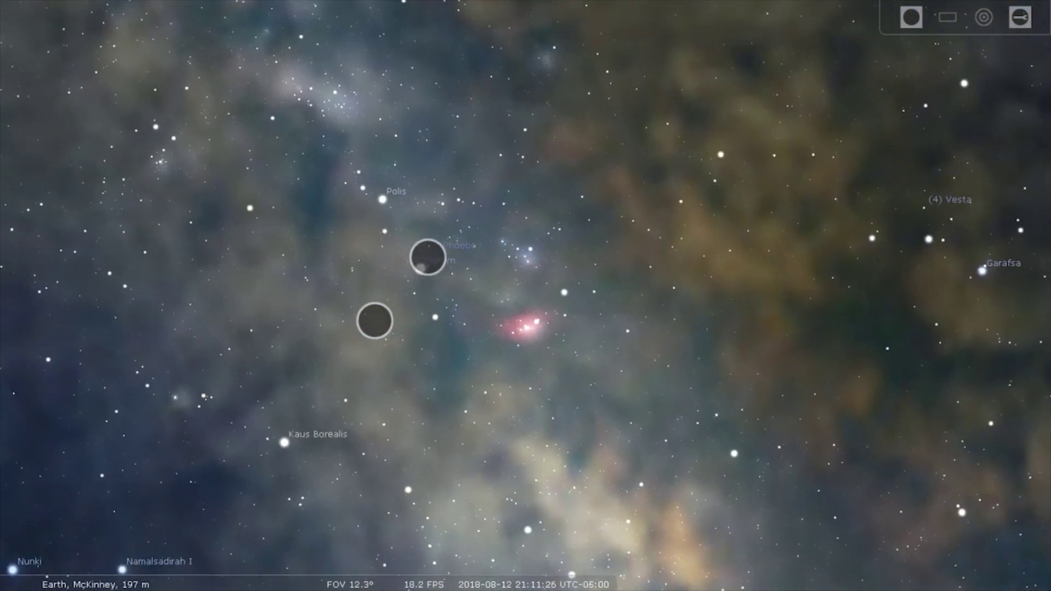
scroll(402, 288, down, 1)
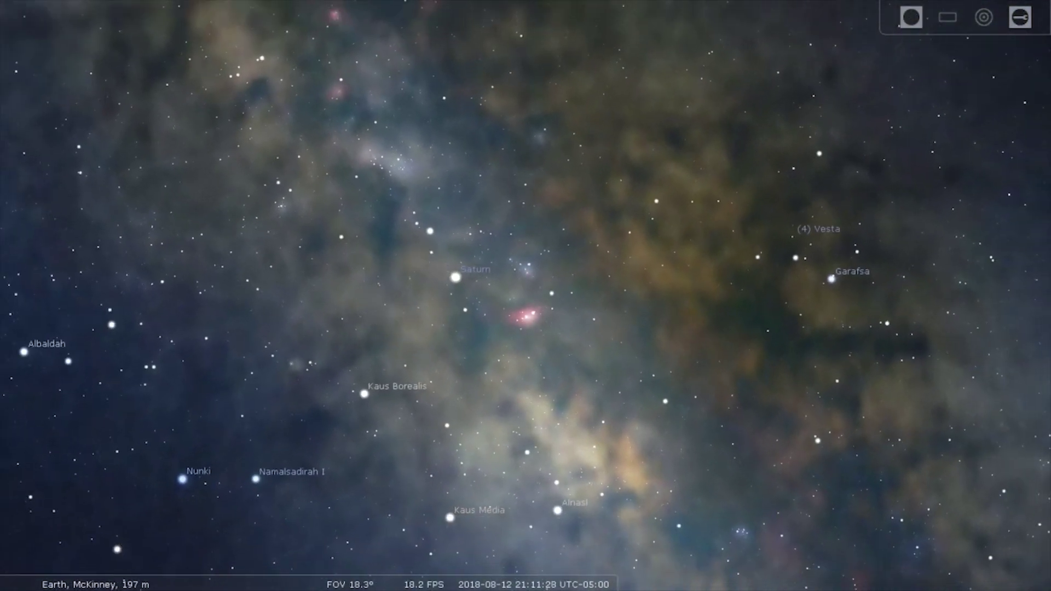
scroll(332, 253, down, 5)
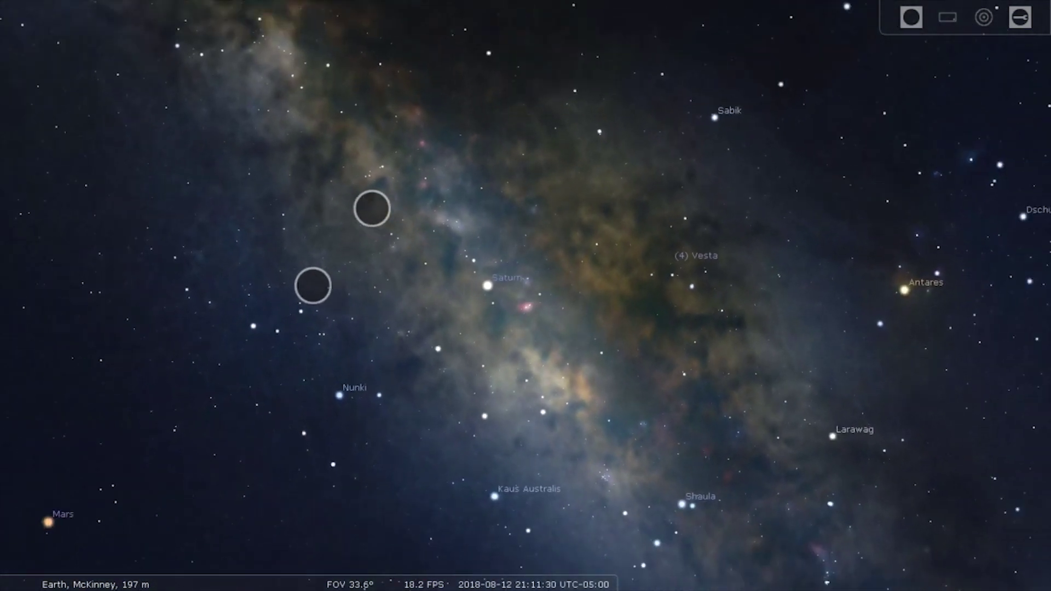
scroll(345, 244, down, 1)
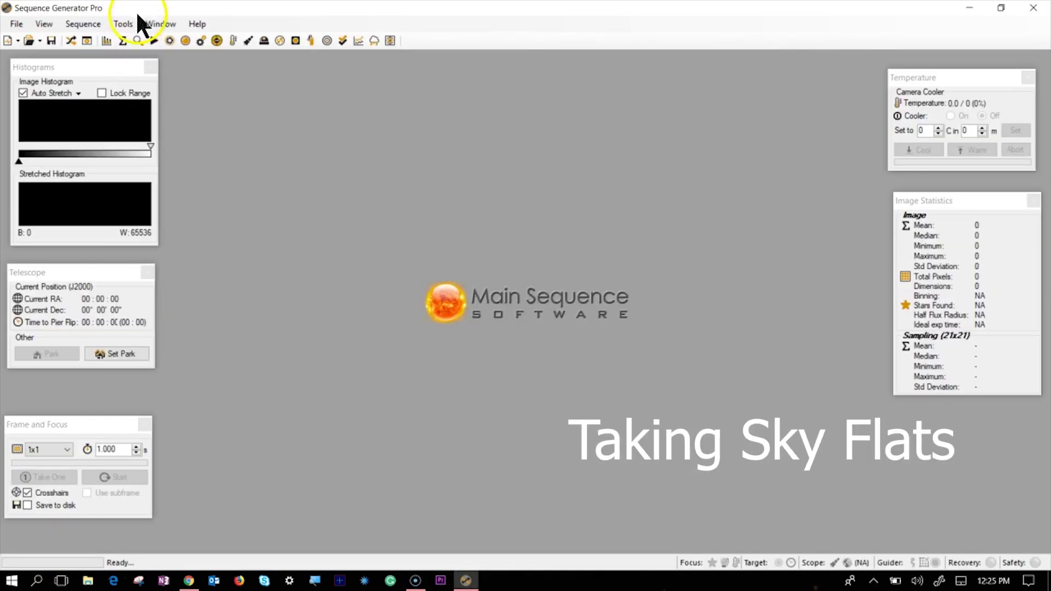
Step: Load the 'zwo 1600 on hyperstar' profile into the Flats Calibration Wizard as a new sequence
click(123, 24)
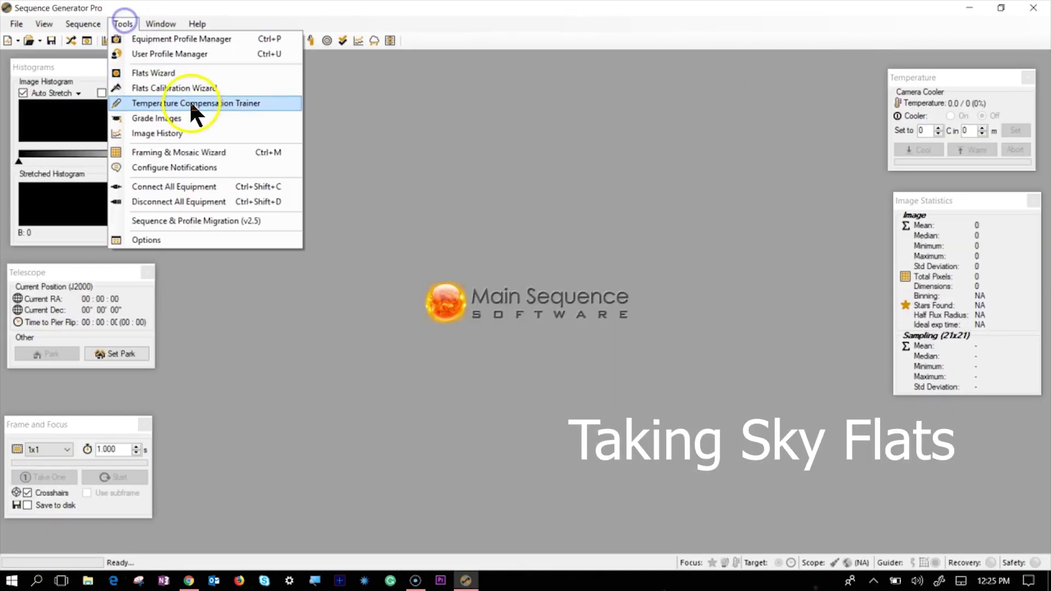
click(171, 88)
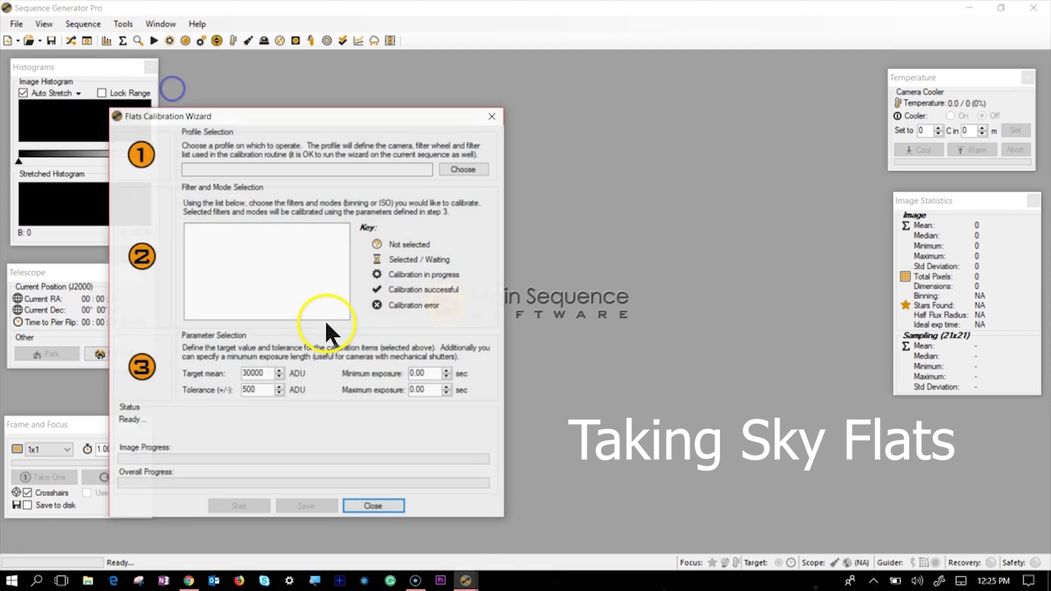
click(465, 168)
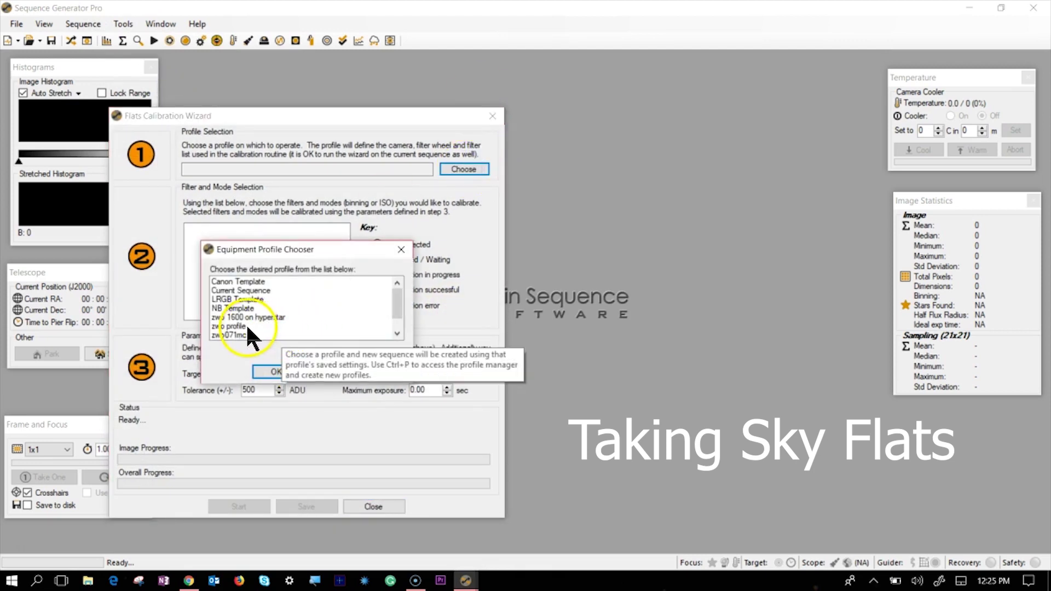
click(259, 316)
click(276, 371)
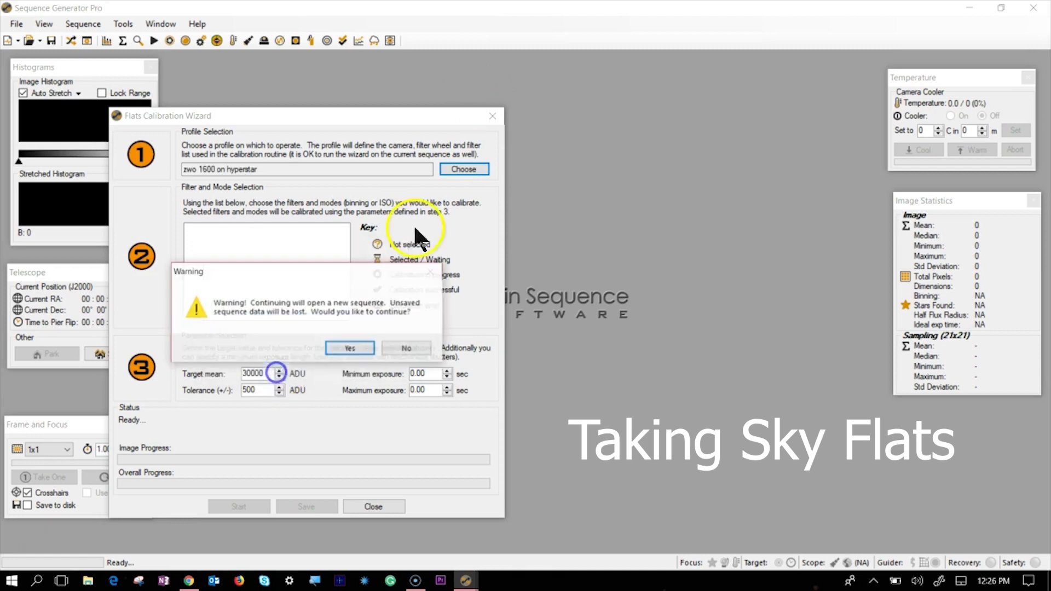
click(348, 349)
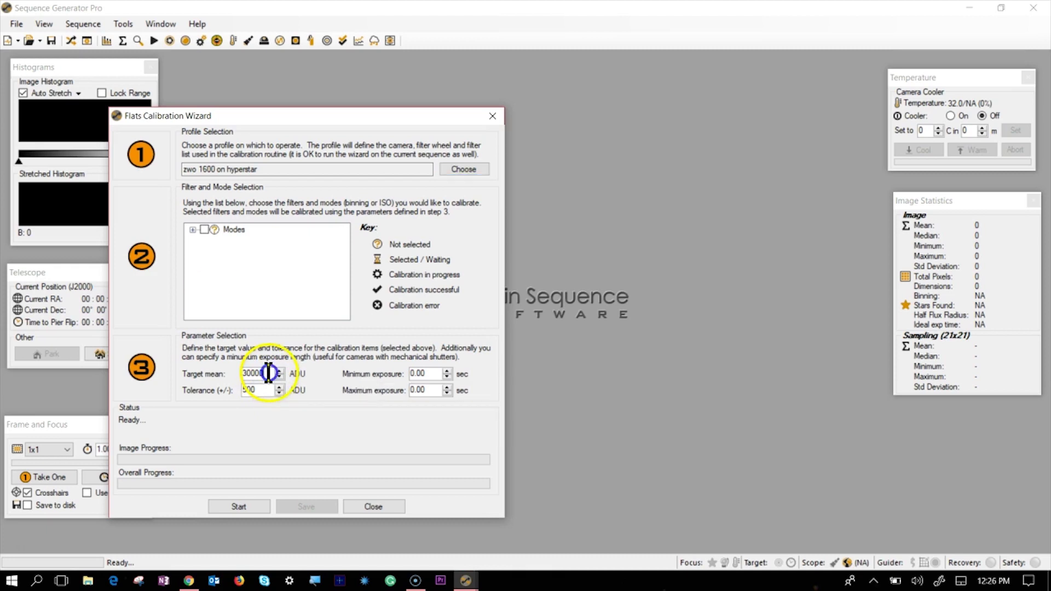
Step: Enter 25000 ADU target mean and 0.30 s maximum exposure, leaving tolerance at 500
drag(270, 372, 214, 368)
text(250)
key(Tab)
click(436, 376)
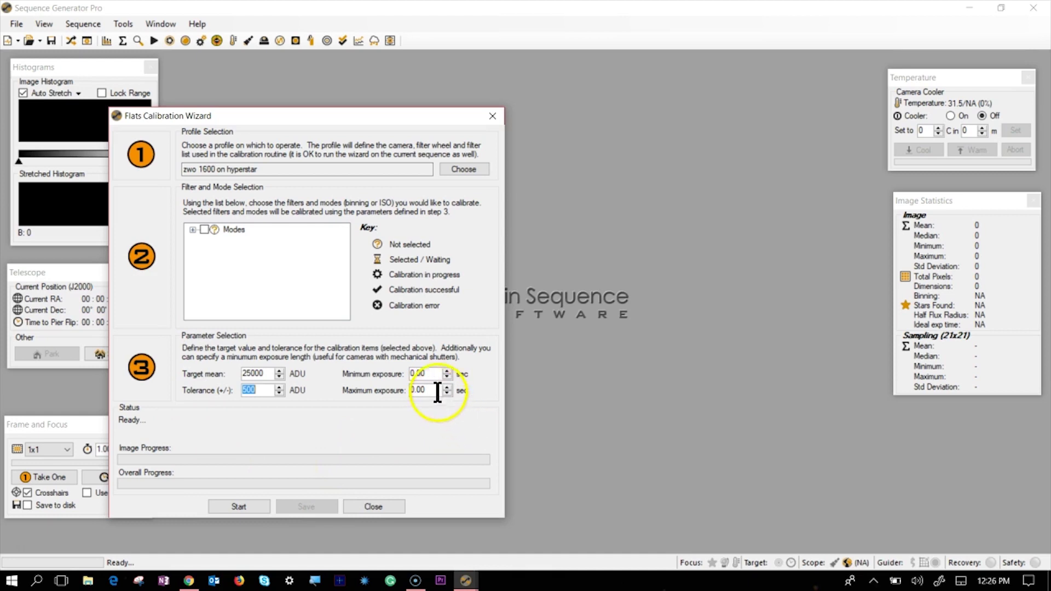
double_click(436, 377)
key(Tab)
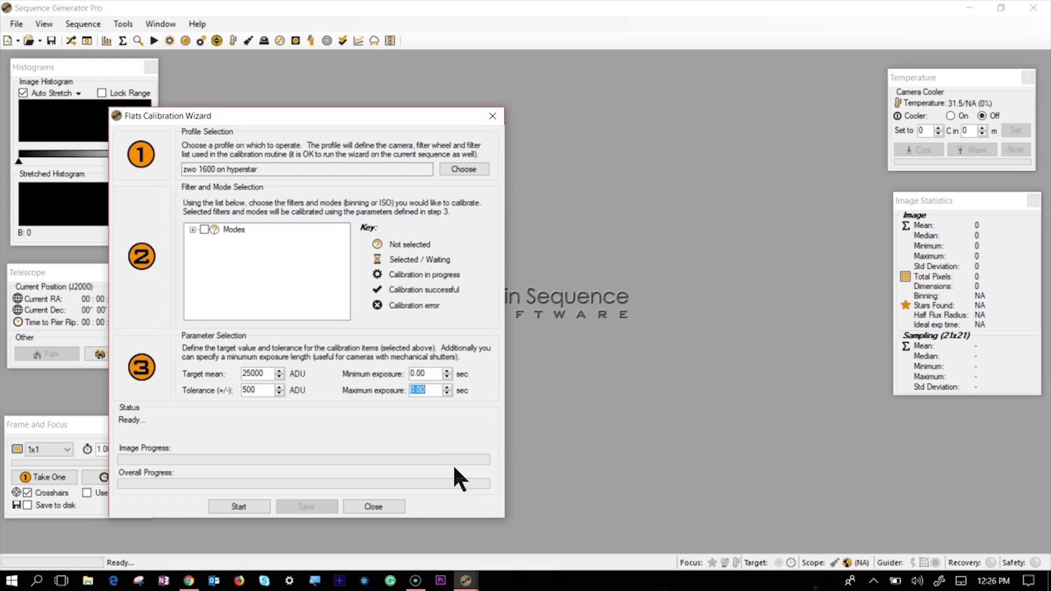
text(0)
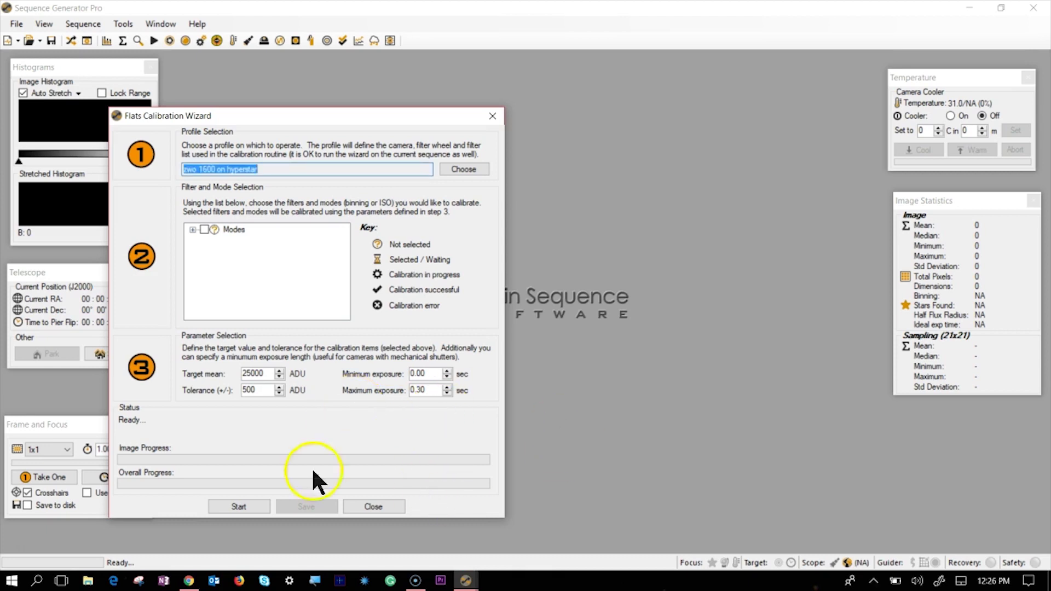
Step: Run the flats calibration to a 22154 ADU mean and move the wizard to the lower left
click(239, 507)
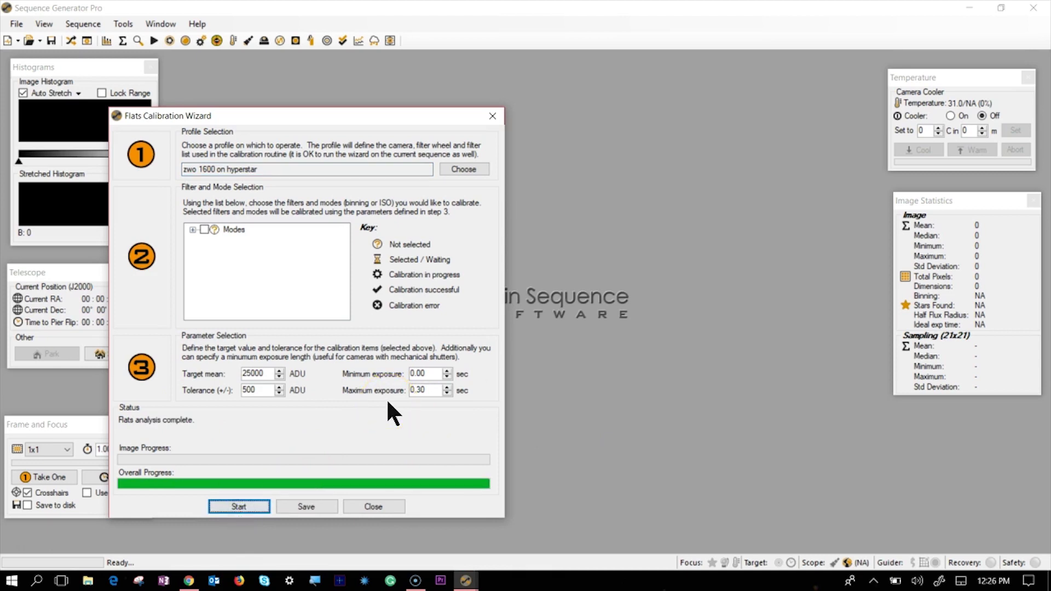
click(238, 507)
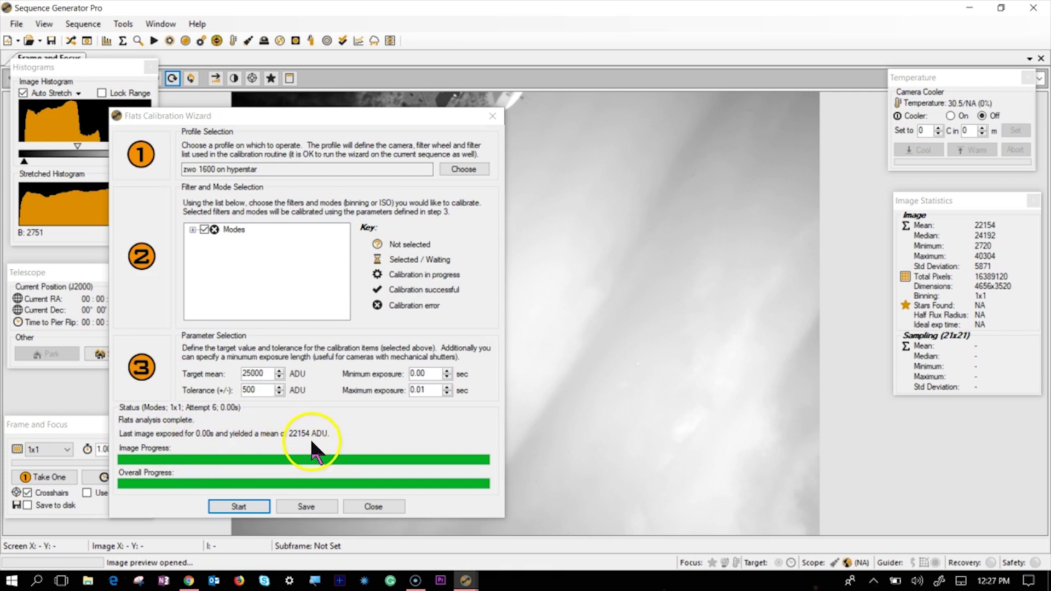
drag(370, 114, 252, 82)
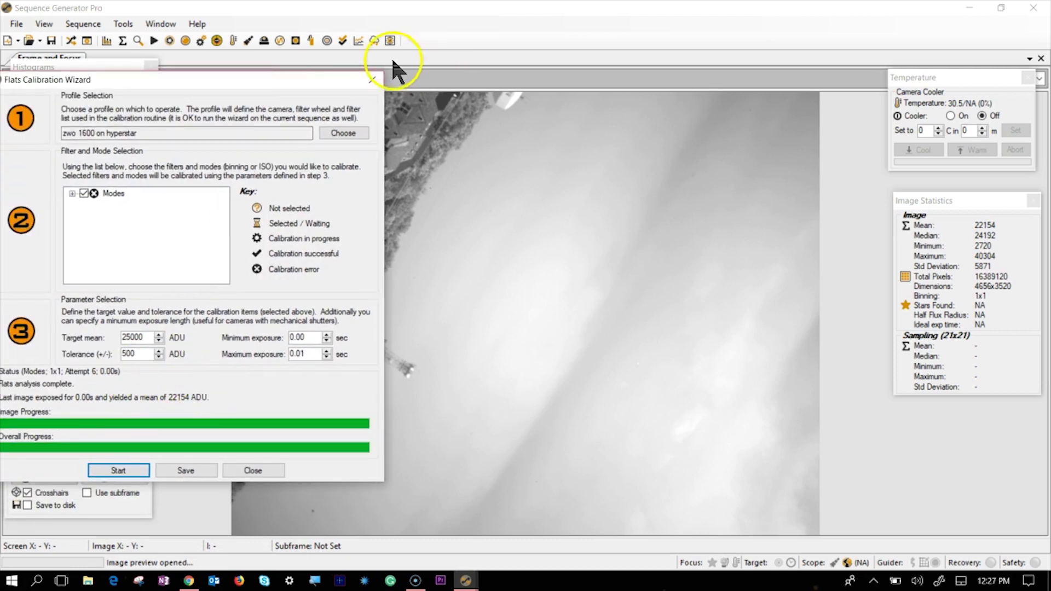
drag(287, 80, 319, 86)
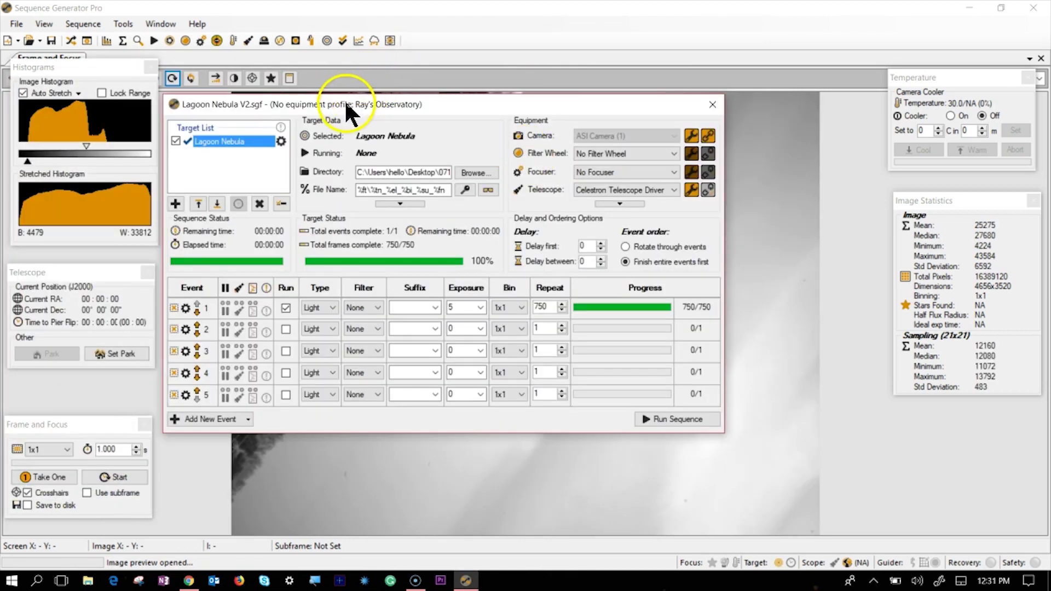
Step: Close the wizard and flat frame tab, repositioning the Lagoon Nebula V2 window and Temperature panel
drag(345, 105, 395, 113)
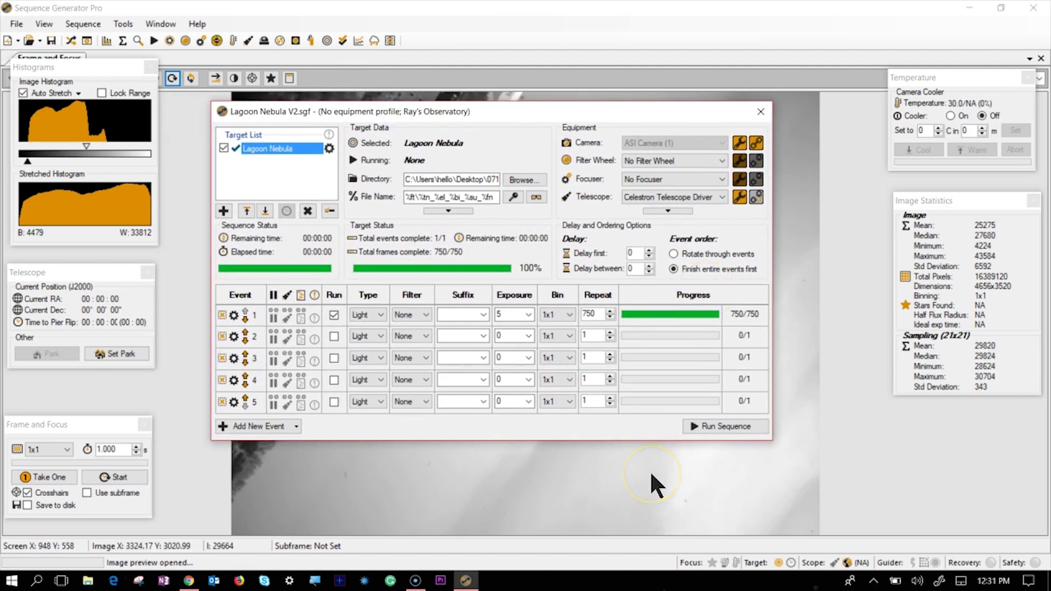
click(513, 143)
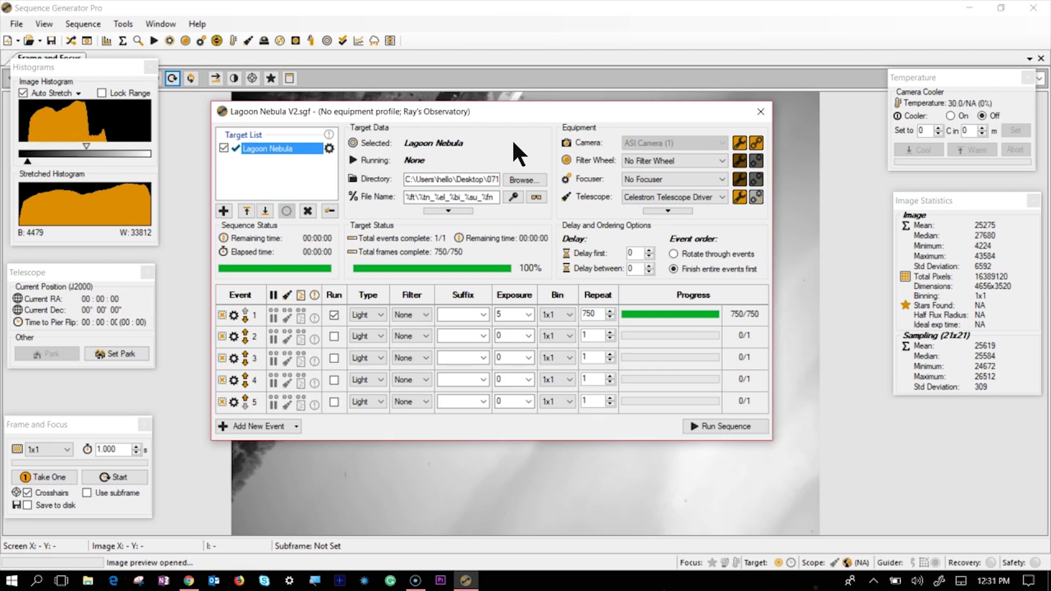
click(540, 431)
click(973, 17)
click(789, 61)
drag(984, 74, 993, 89)
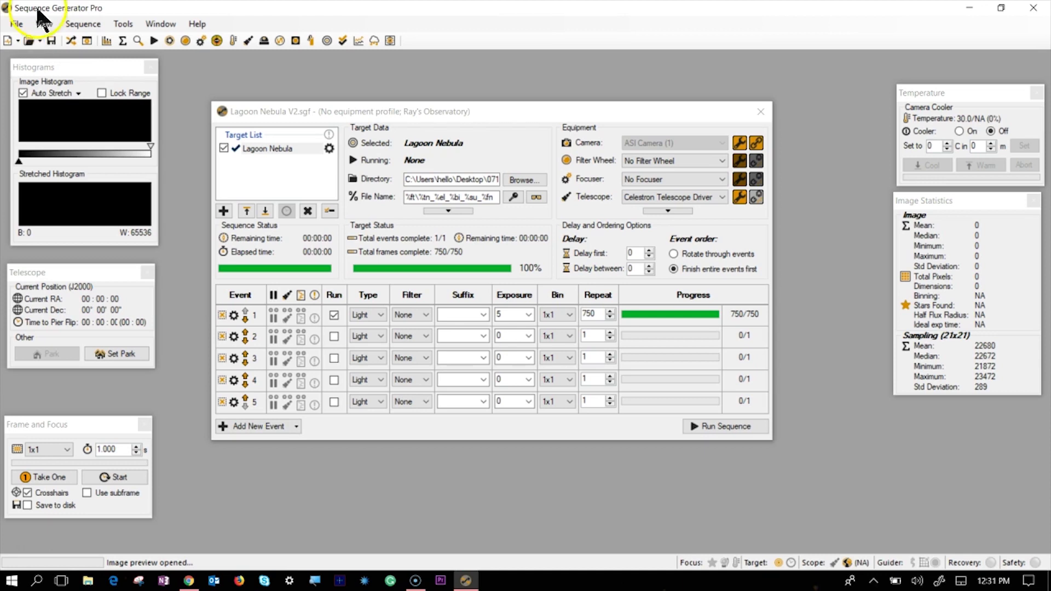
Step: Open Autosave007.tif in PixInsight and launch the AutomaticBackgroundExtractor process
click(31, 43)
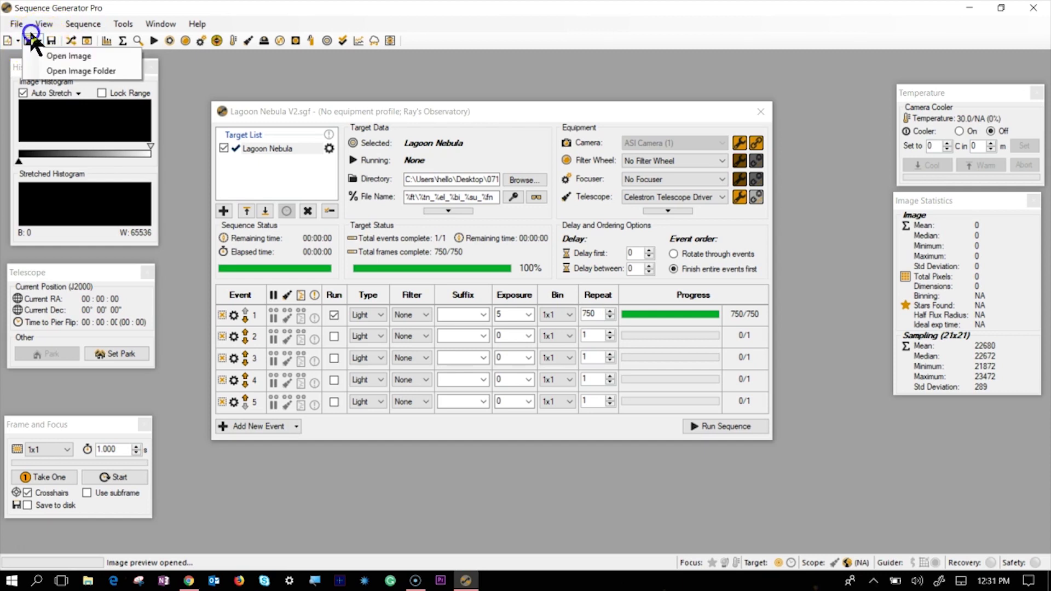
click(48, 51)
click(39, 40)
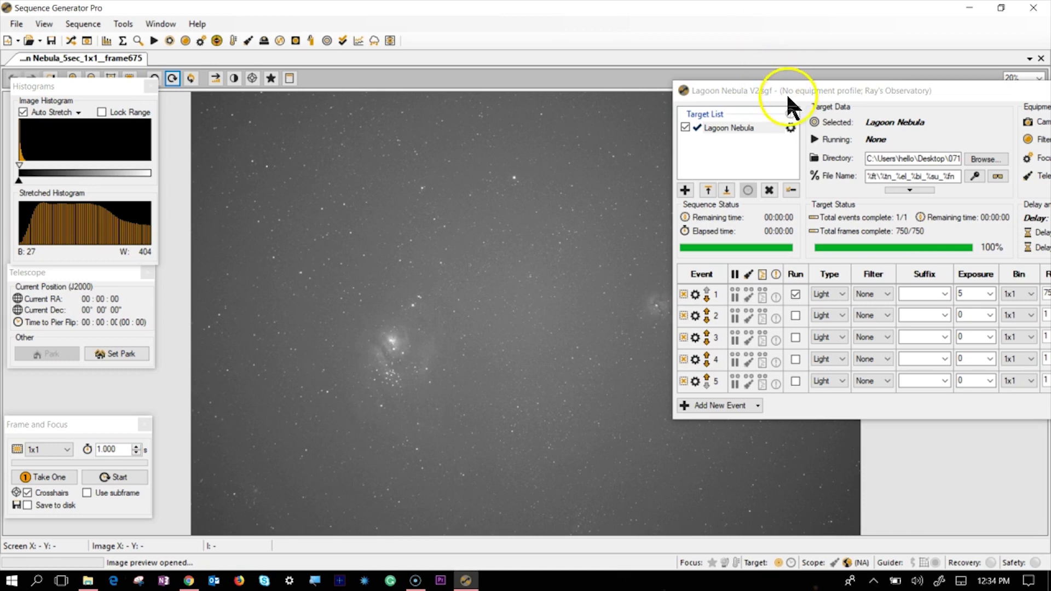
drag(788, 97, 897, 123)
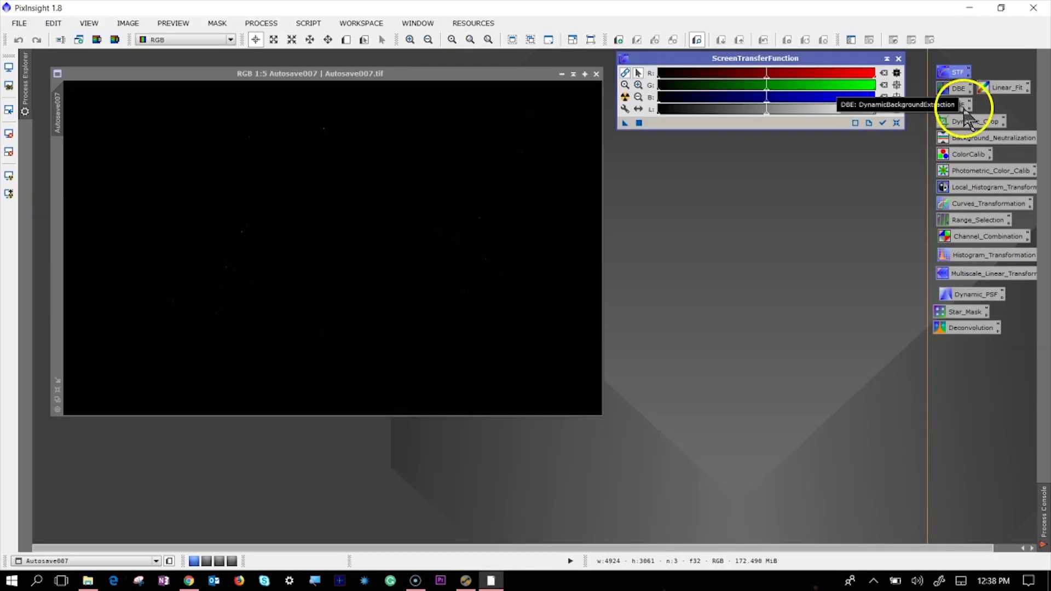
double_click(958, 105)
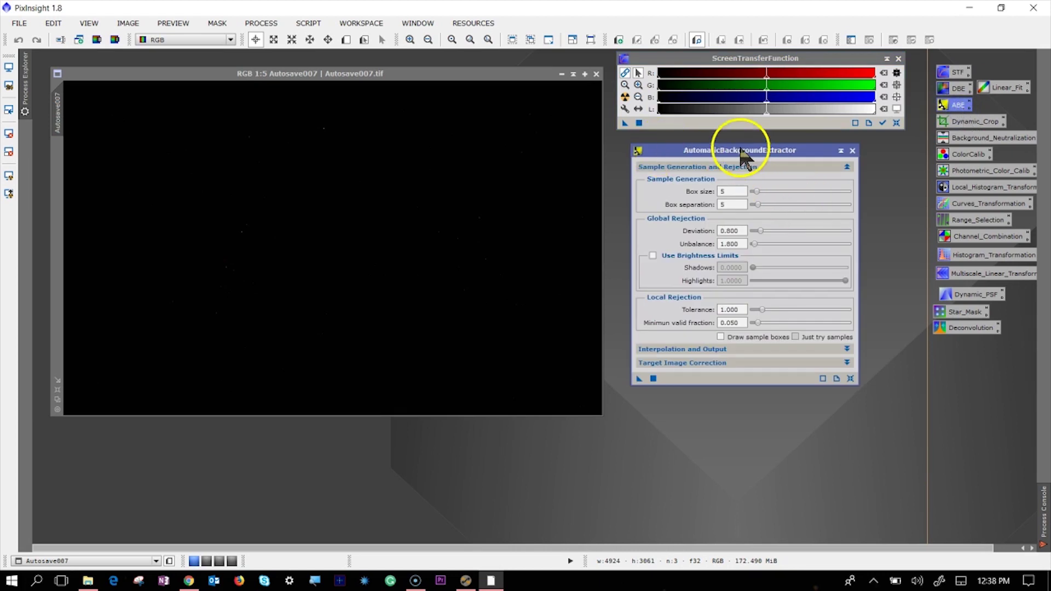
Step: Move the Autosave007 window aside and apply an STF Auto Stretch to its display
click(656, 58)
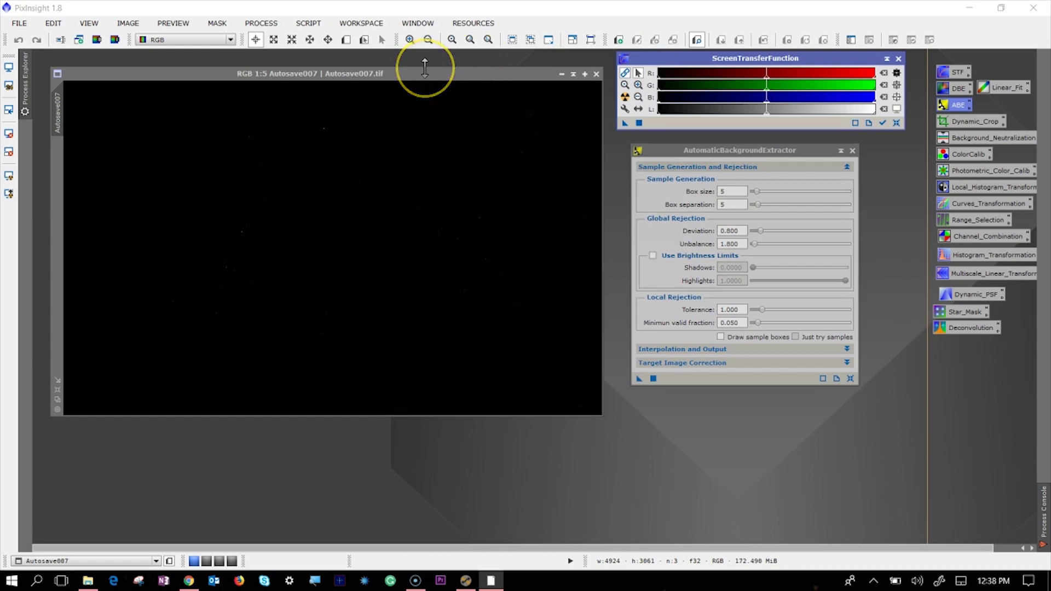
click(261, 75)
mouse_move(261, 75)
mouse_down()
mouse_move(249, 137)
mouse_move(255, 73)
mouse_up()
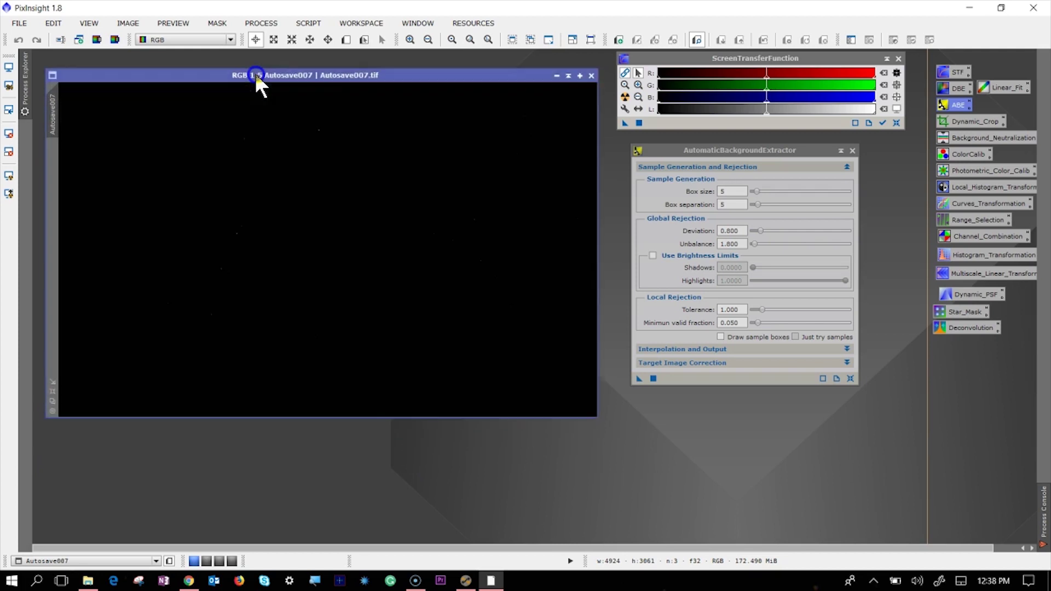
click(570, 76)
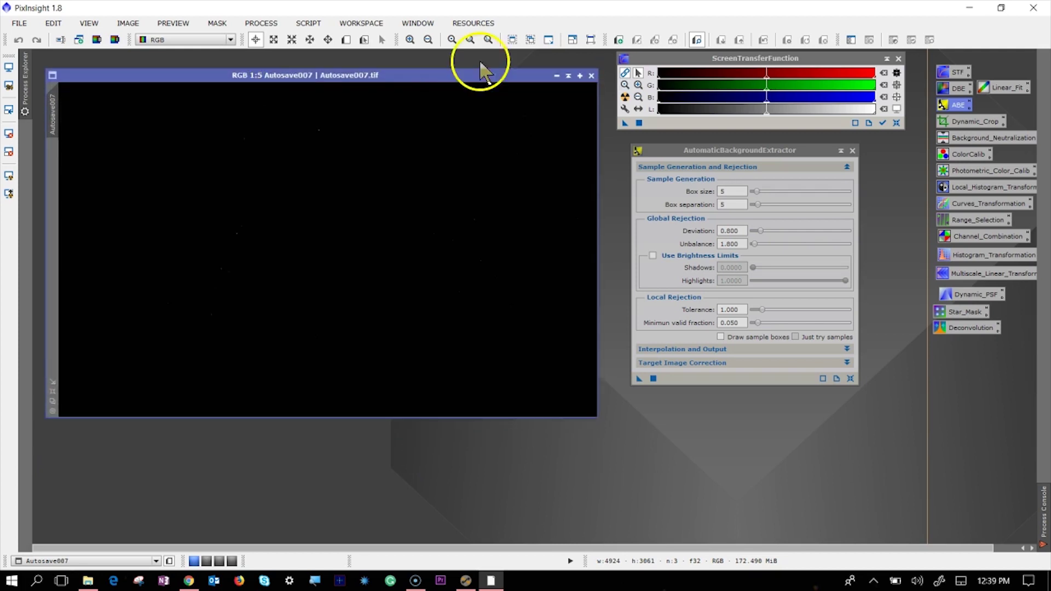
click(624, 97)
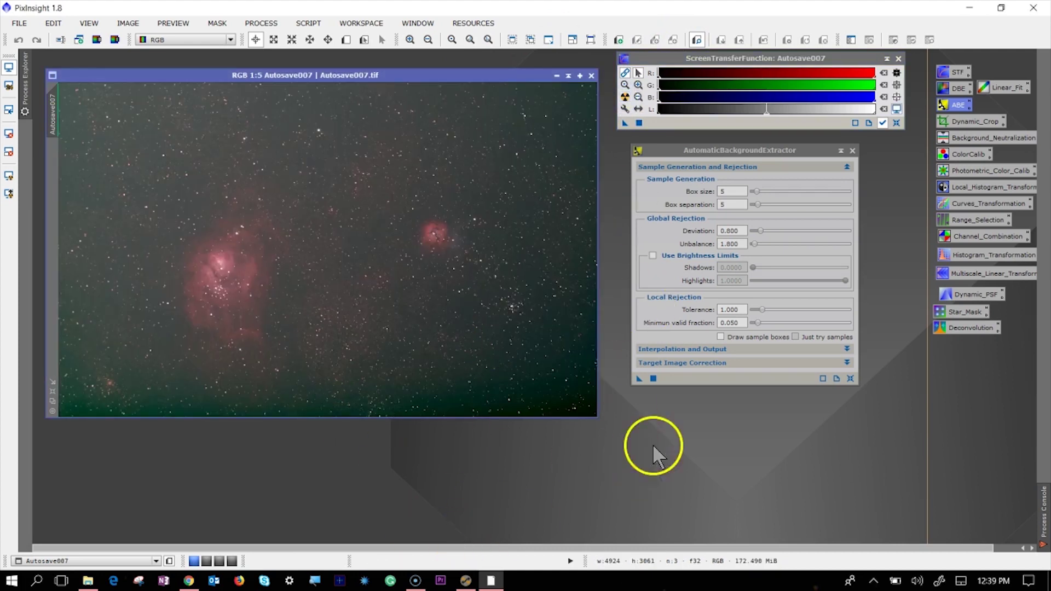
Step: Run ABE with Subtraction correction on Autosave007, producing Autosave007_ABE and its background image
click(701, 363)
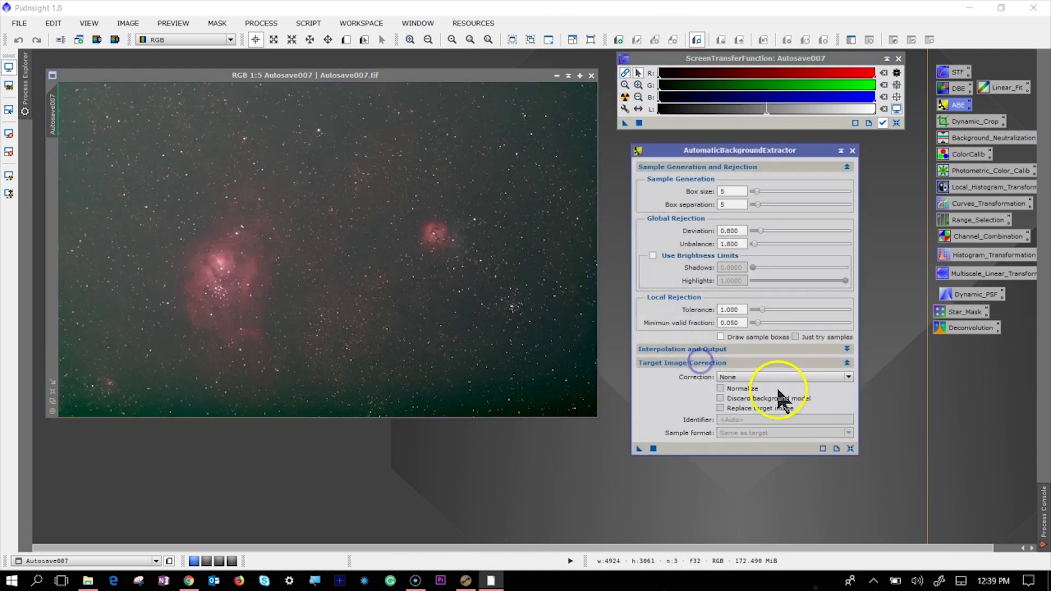
click(747, 379)
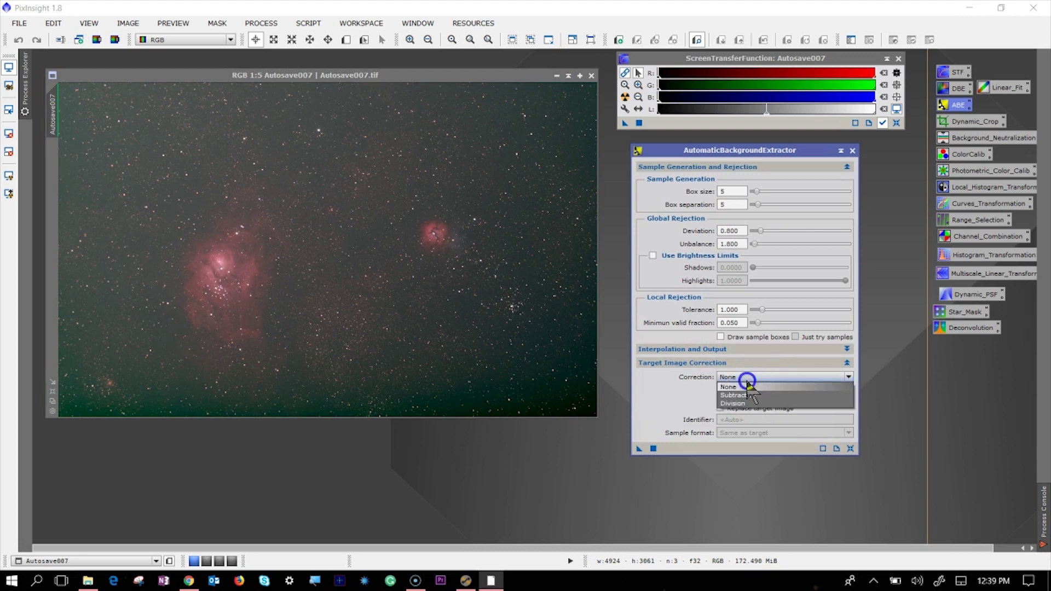
click(736, 395)
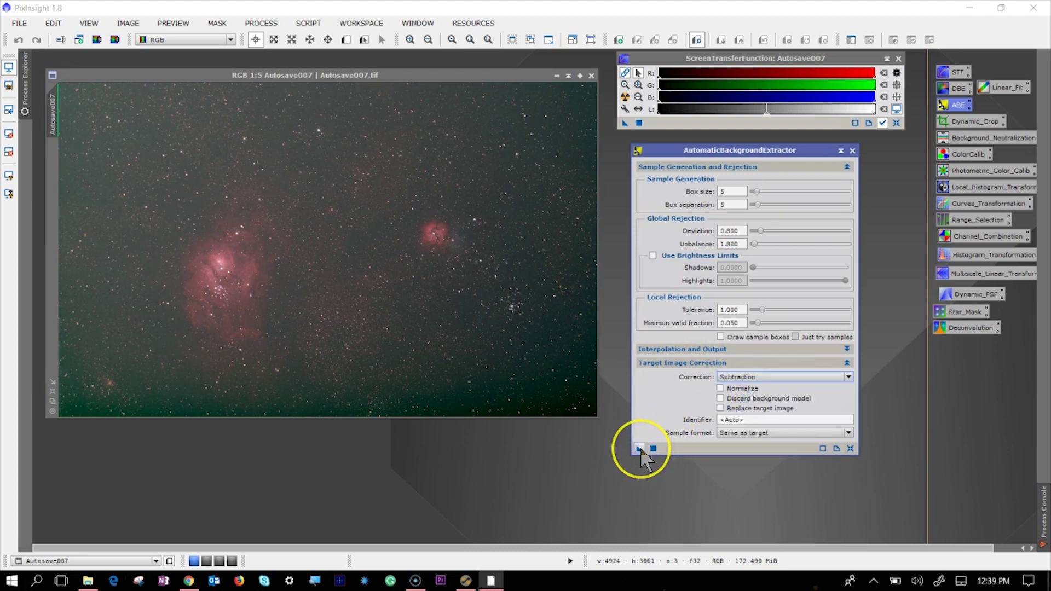
drag(640, 450, 376, 266)
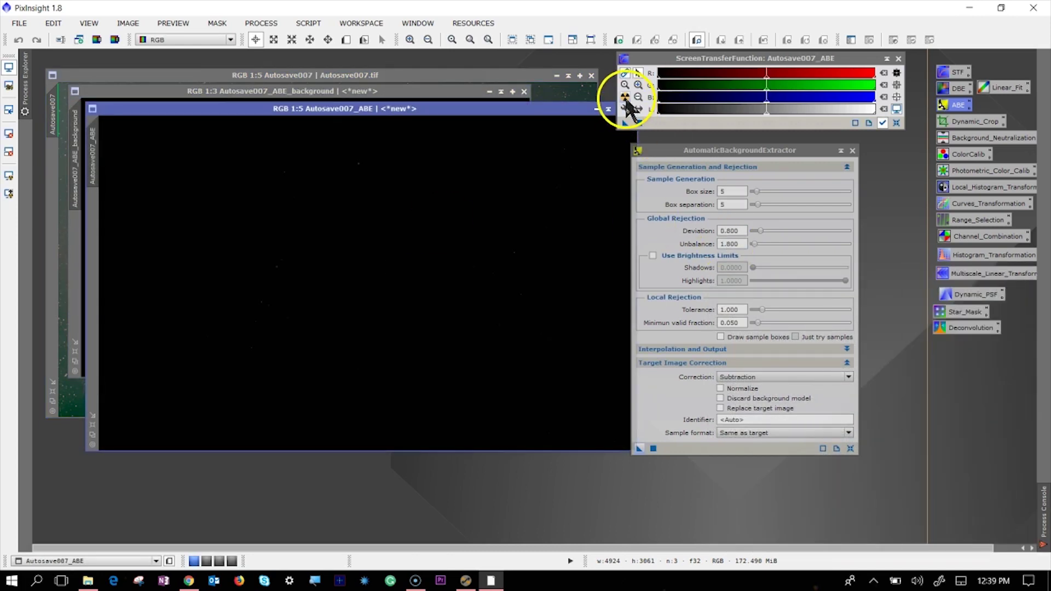
Step: Auto-stretch Autosave007_ABE, then bring forward the final noise-reduced, deconvolved Lagoon Nebula image
click(624, 97)
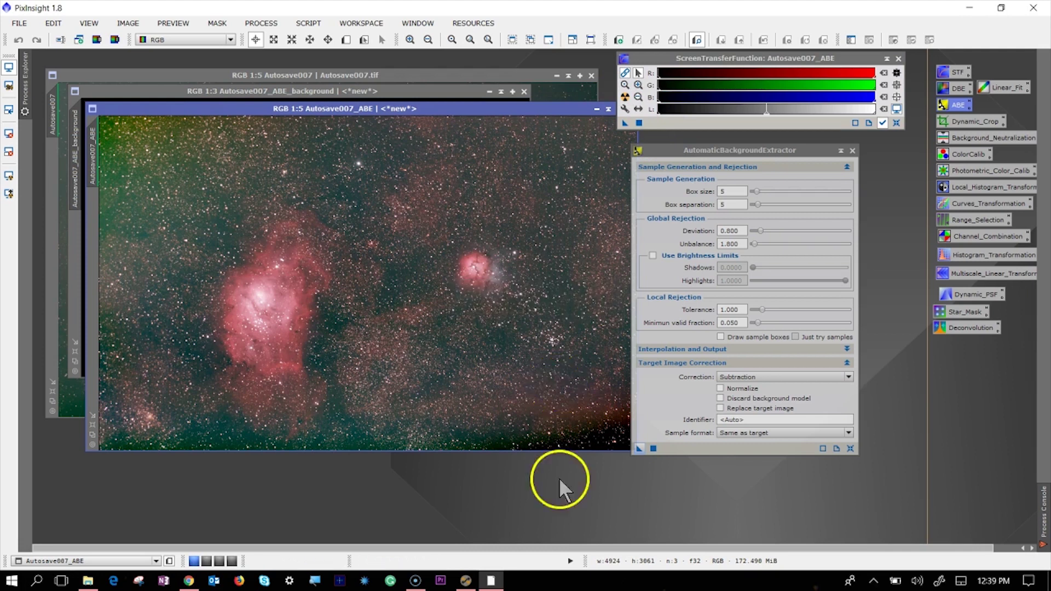
drag(688, 153, 723, 146)
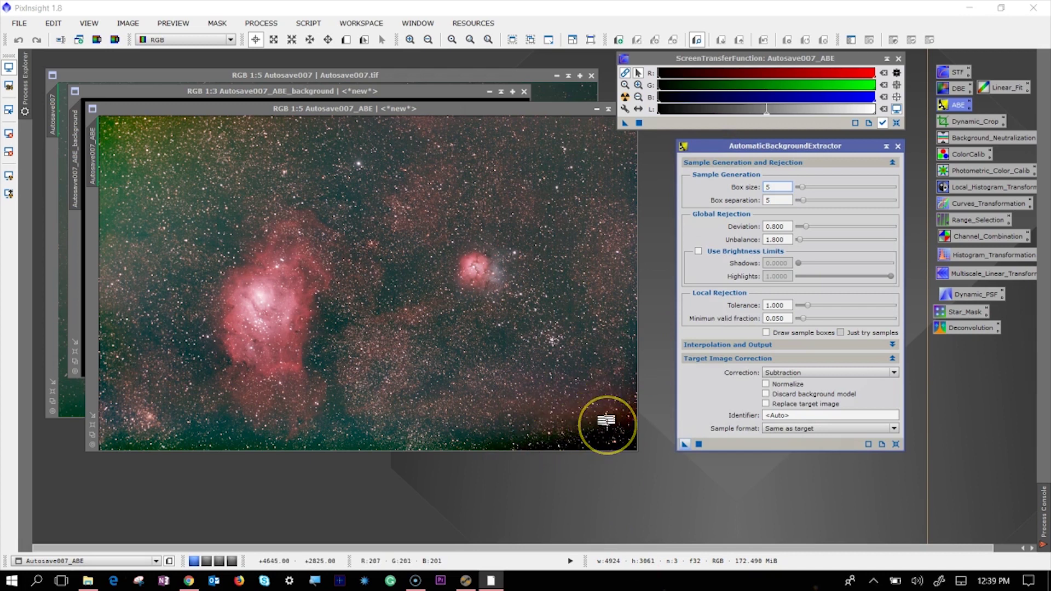
click(470, 193)
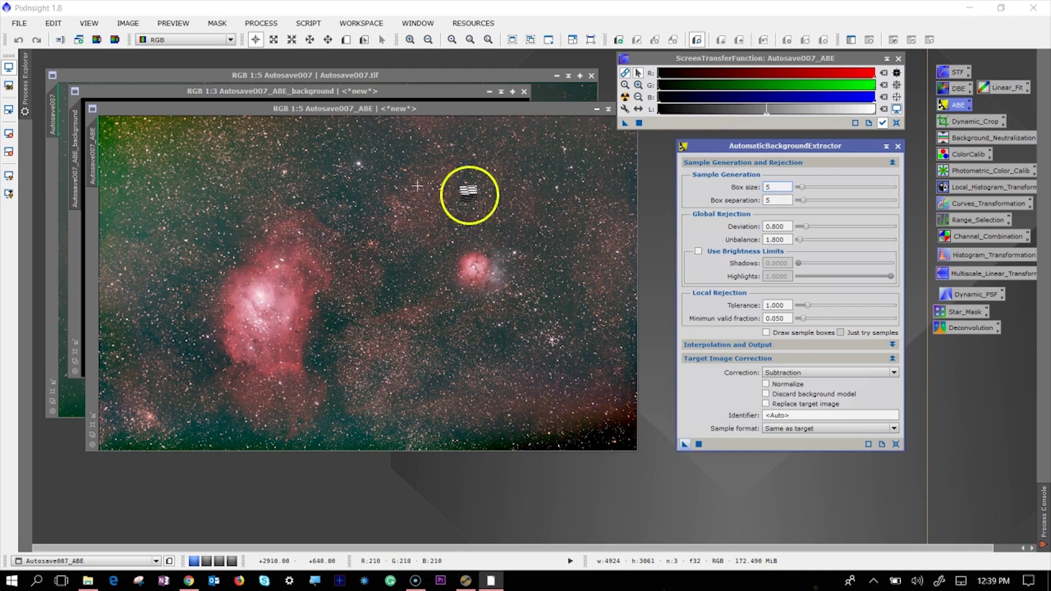
click(577, 318)
click(385, 169)
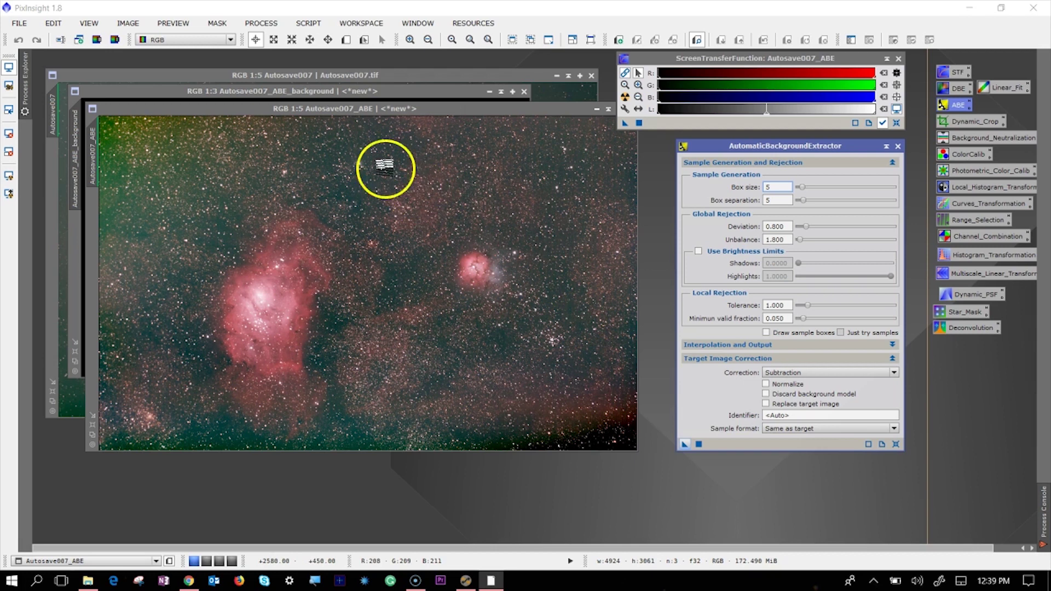
click(267, 173)
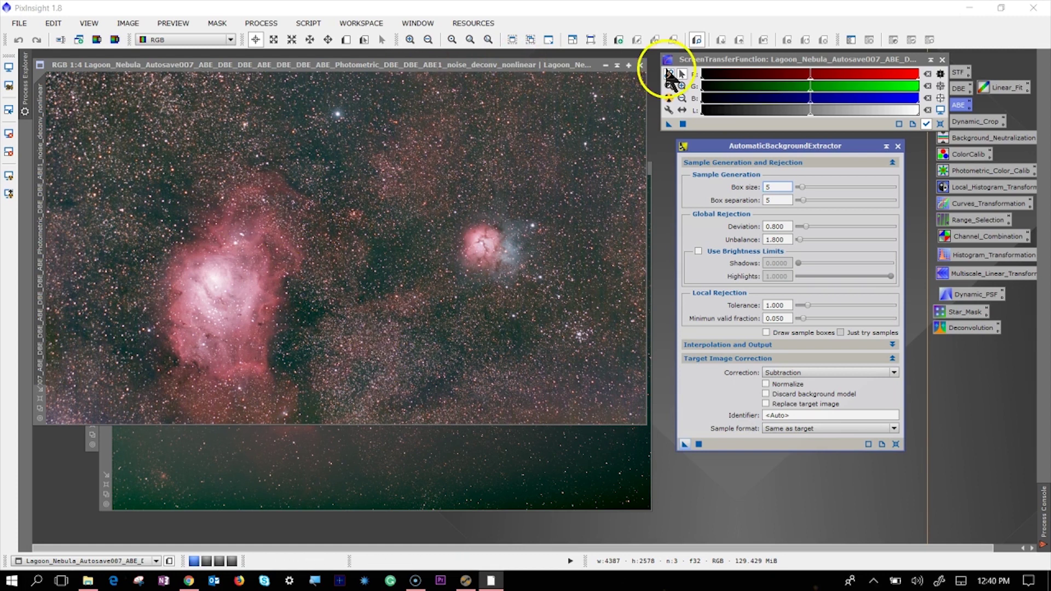
Step: Maximize the final Lagoon and Trifid image and close the STF and ABE panels
click(628, 65)
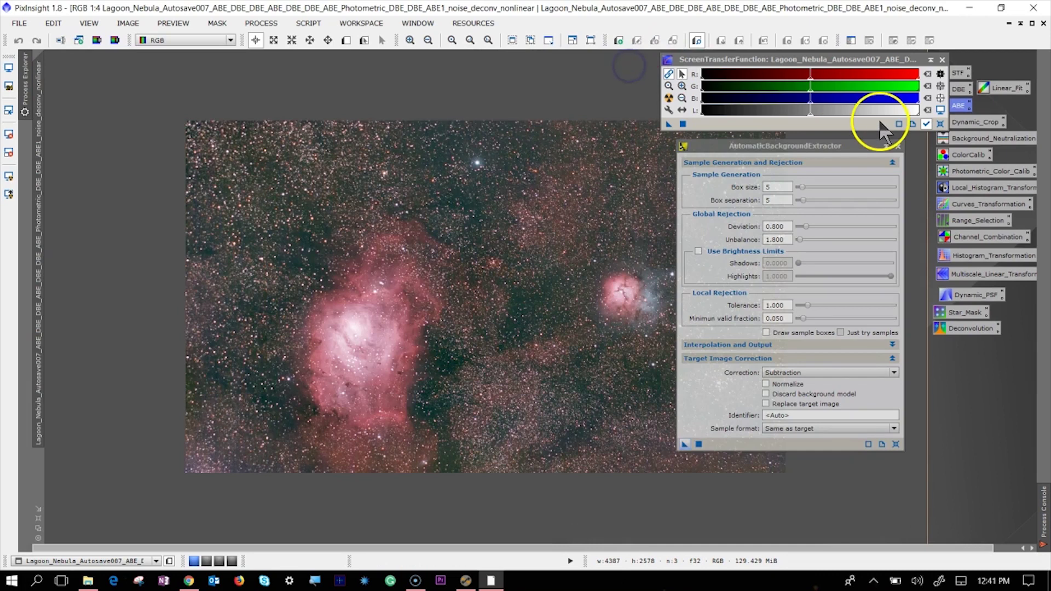
click(941, 60)
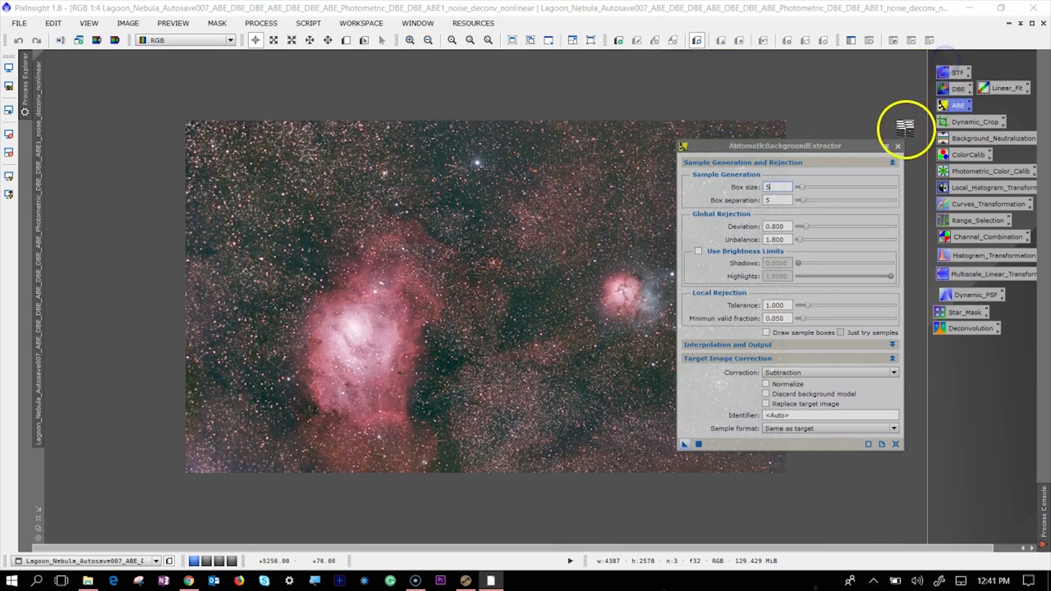
click(897, 146)
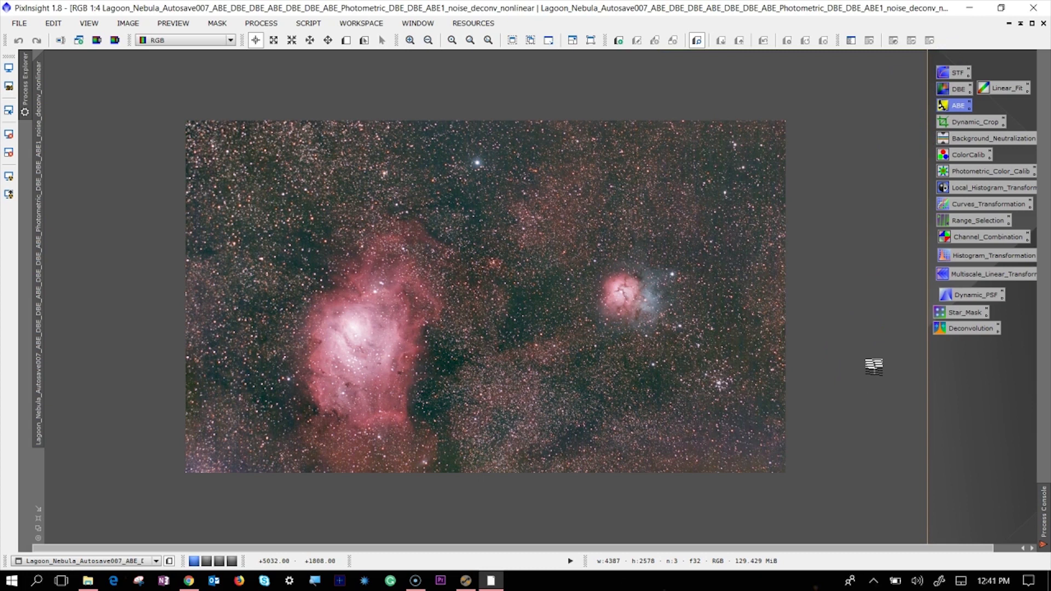
Step: Zoom in and pan to inspect the Trifid Nebula's pink and blue nebulosity close up
scroll(873, 366, up, 1)
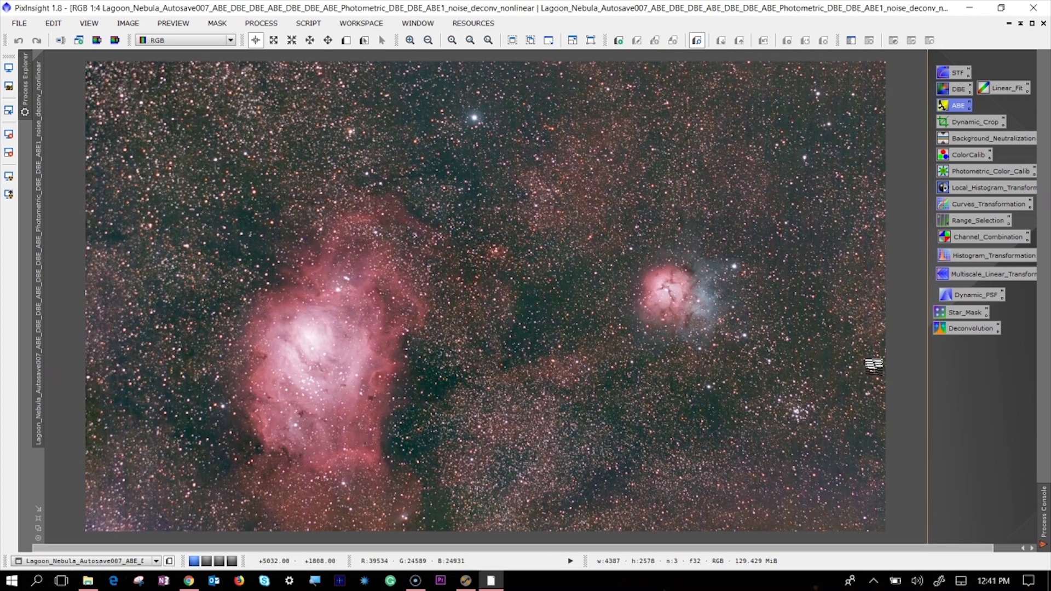
scroll(874, 366, up, 1)
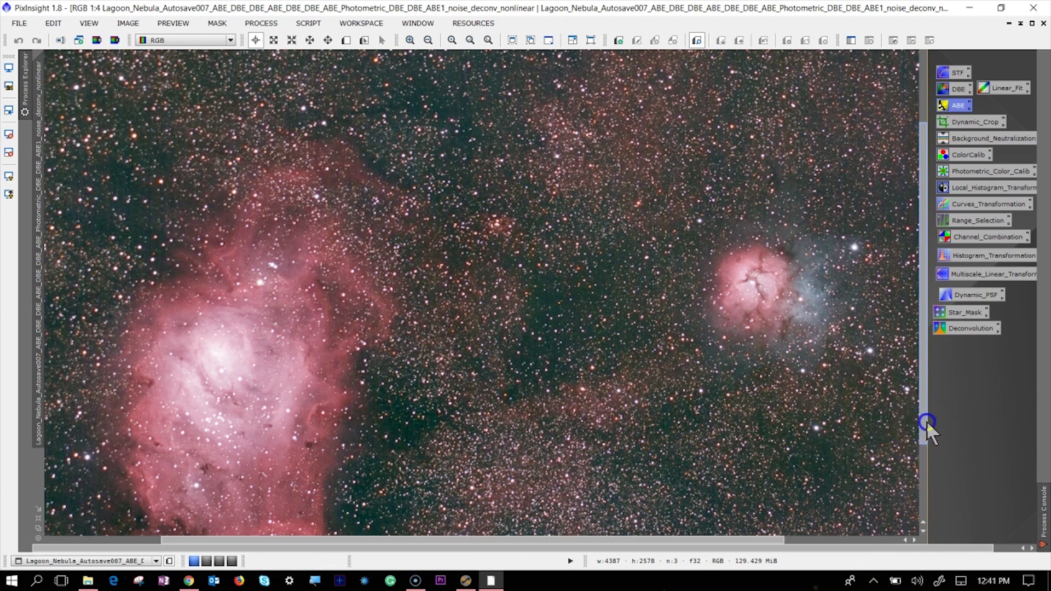
drag(926, 424, 927, 479)
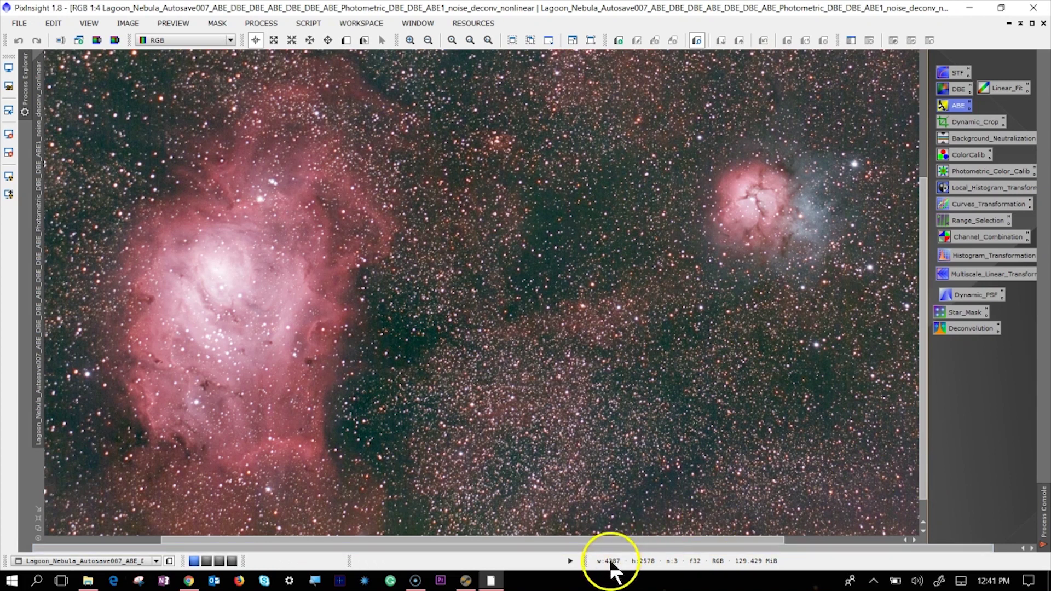
drag(602, 542, 727, 544)
scroll(908, 257, up, 3)
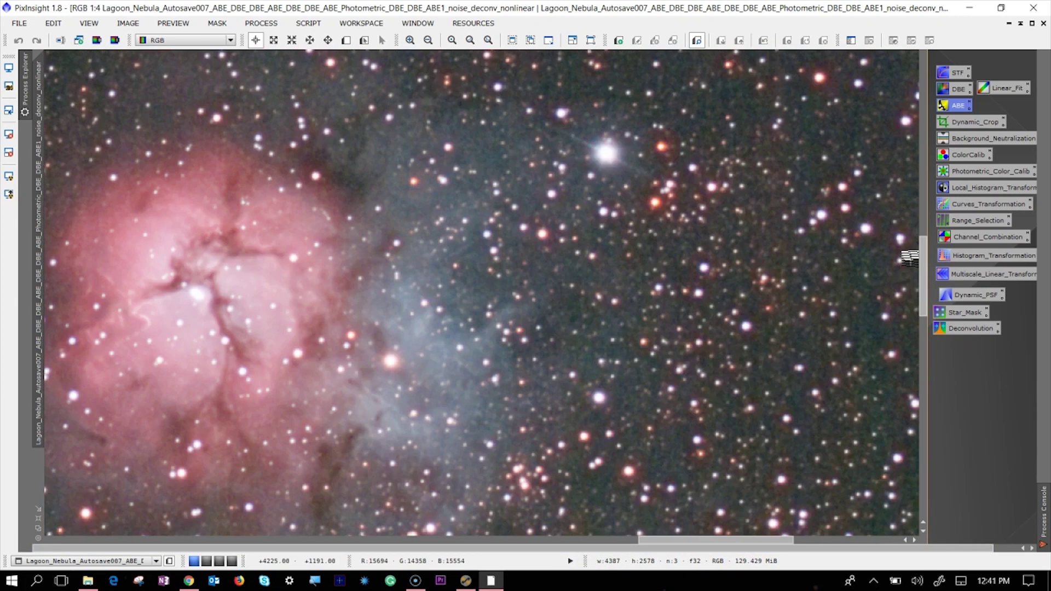